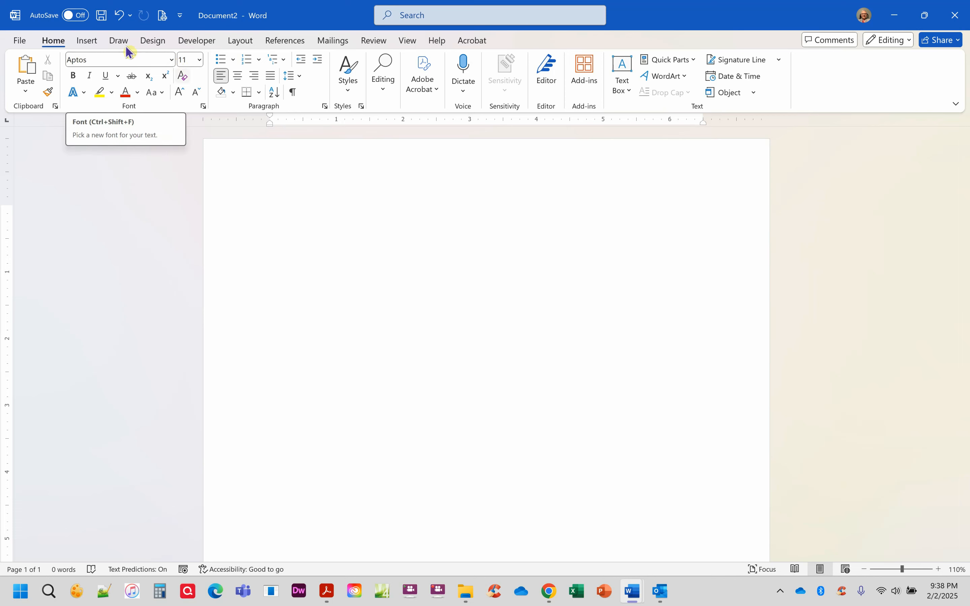
# Step: Choose Calibri at 12 pt and set it as the default for all Normal-template documents
pyautogui.click(172, 60)
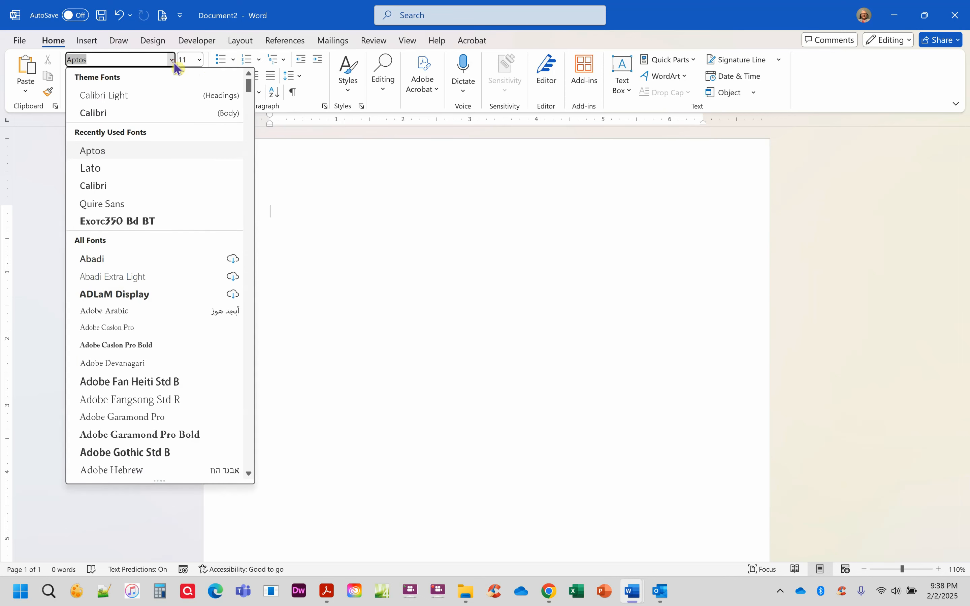
pyautogui.click(157, 188)
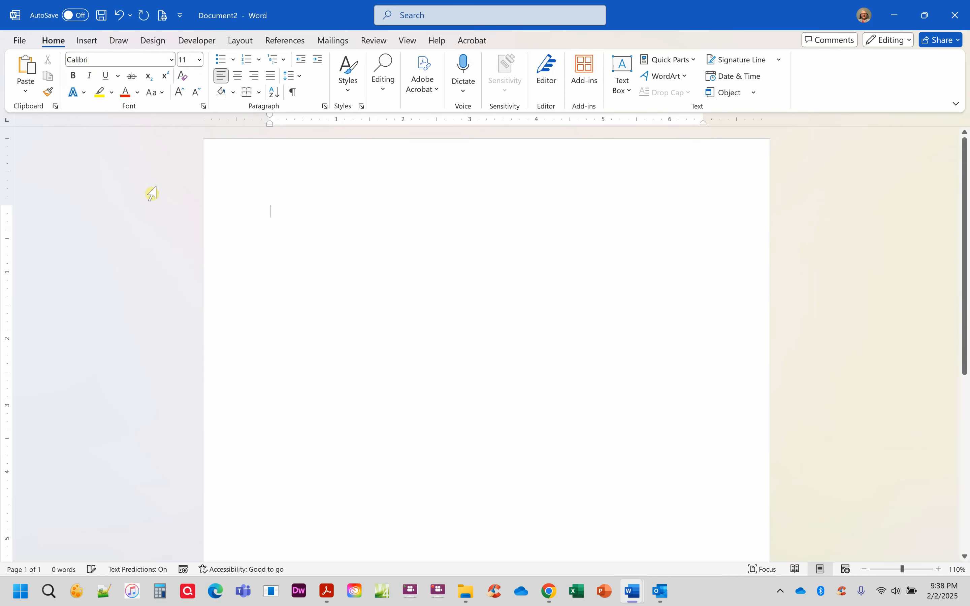
pyautogui.click(199, 60)
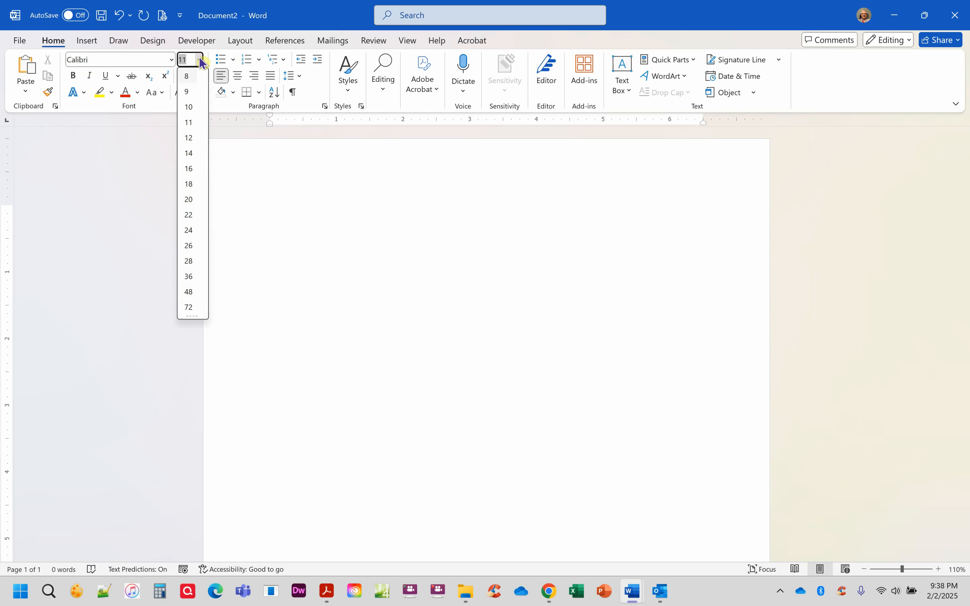
pyautogui.click(189, 138)
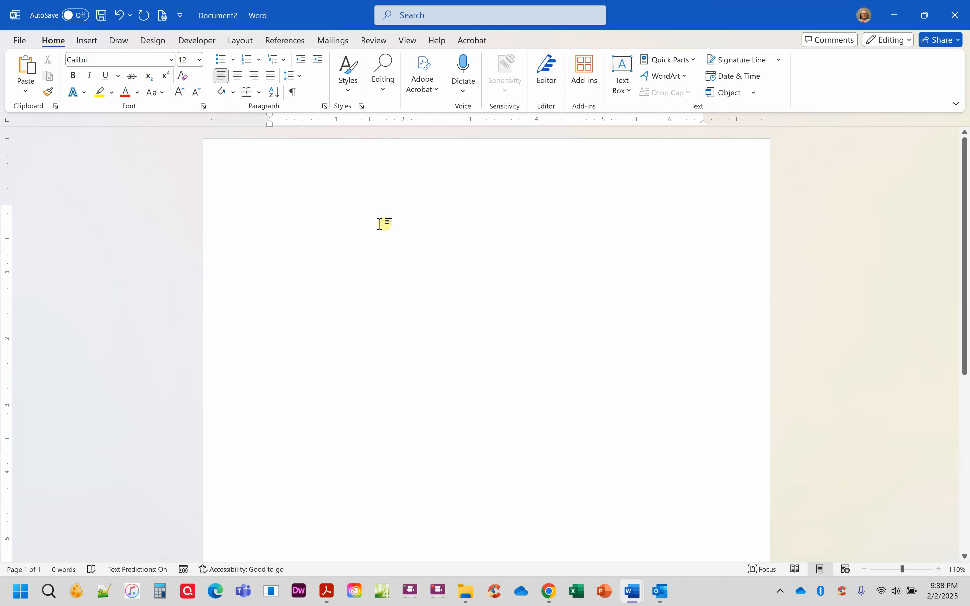
pyautogui.click(203, 106)
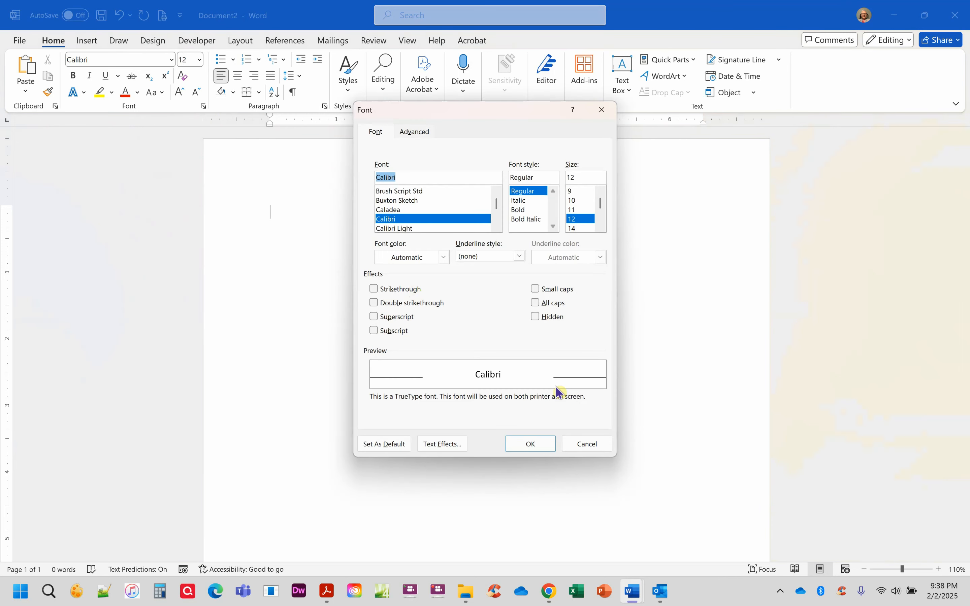
pyautogui.click(383, 444)
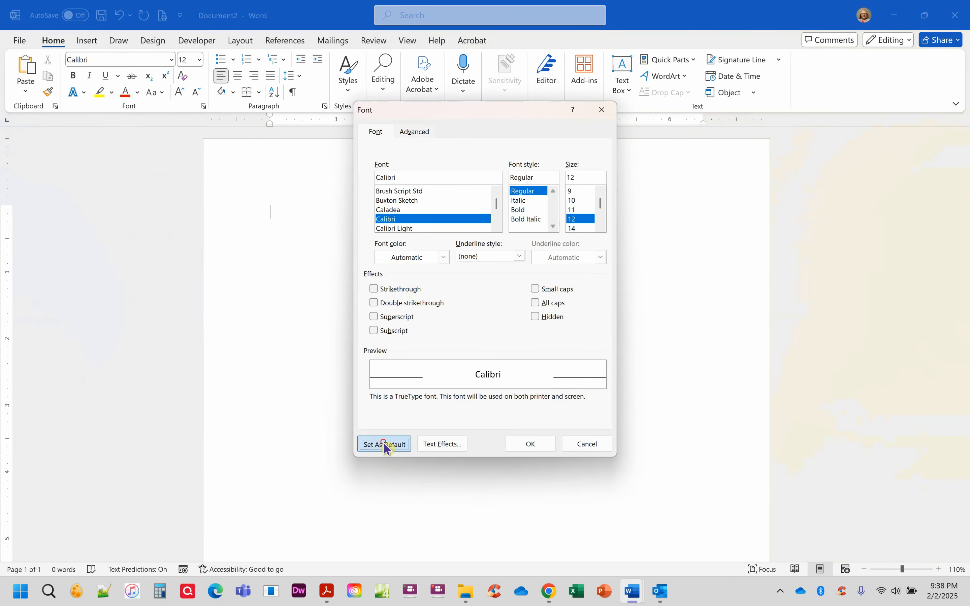
pyautogui.click(418, 288)
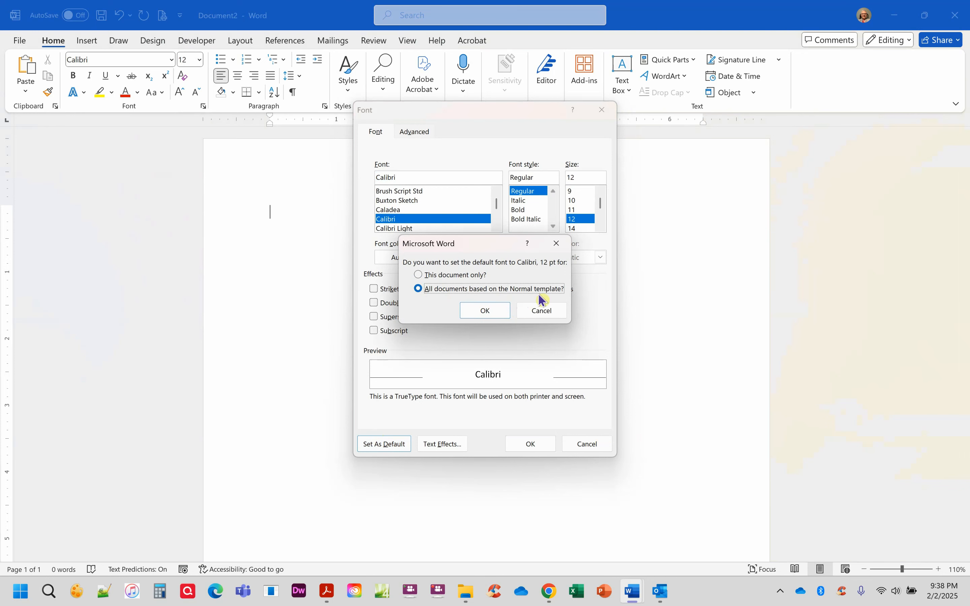
pyautogui.click(489, 313)
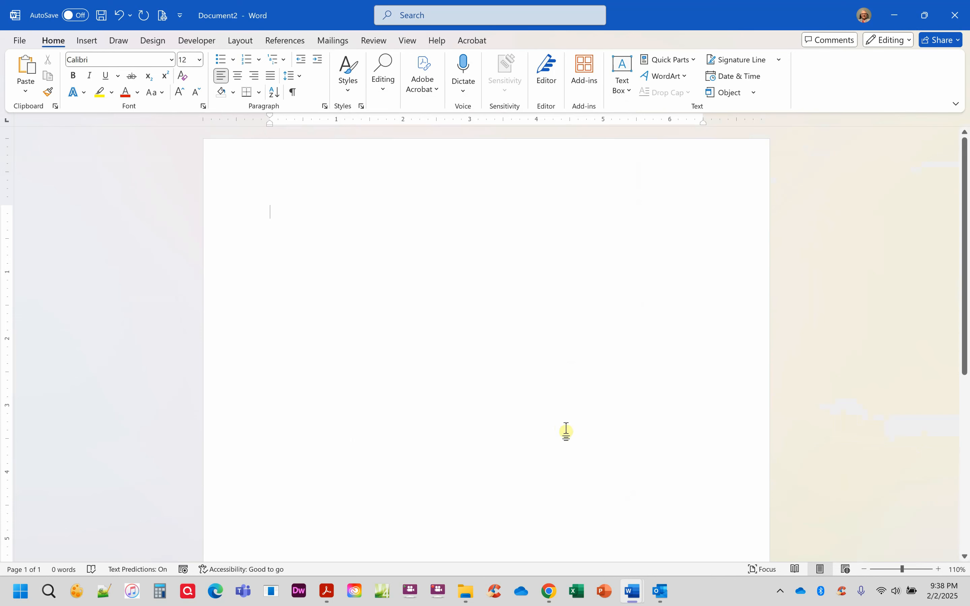
# Step: Remove the space after paragraphs and set the line spacing to 2.0
pyautogui.click(298, 76)
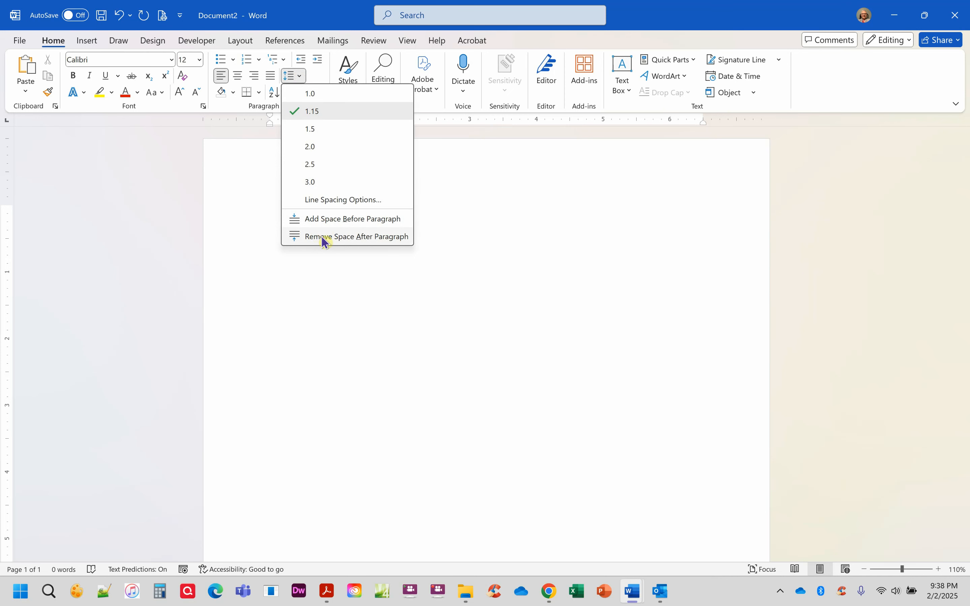
pyautogui.click(339, 239)
pyautogui.click(291, 76)
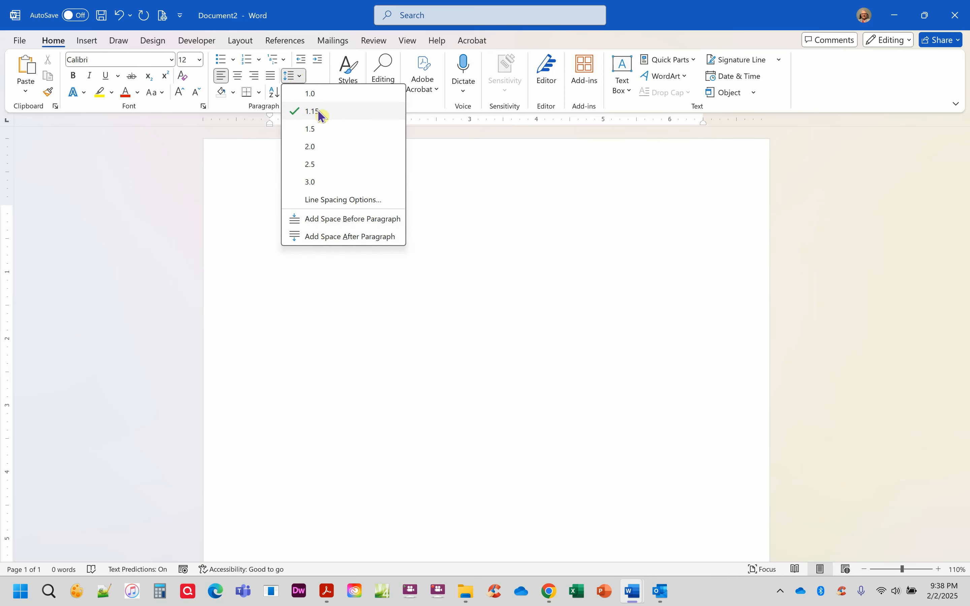
pyautogui.click(317, 147)
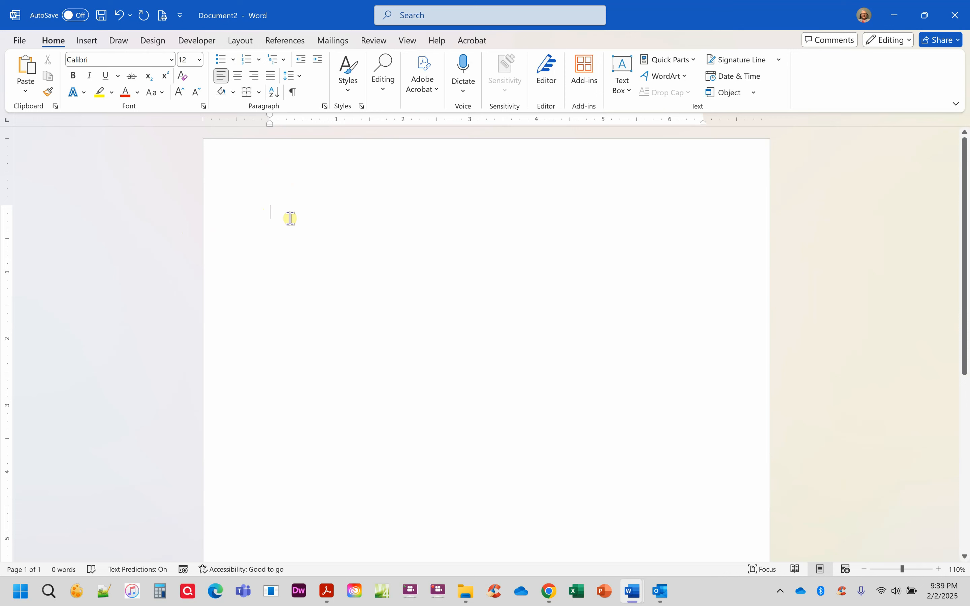
# Step: Enter the student's name, the professor's name and ENG 1213.01 as heading lines, then switch to Chrome
pyautogui.write('Jane Doe')
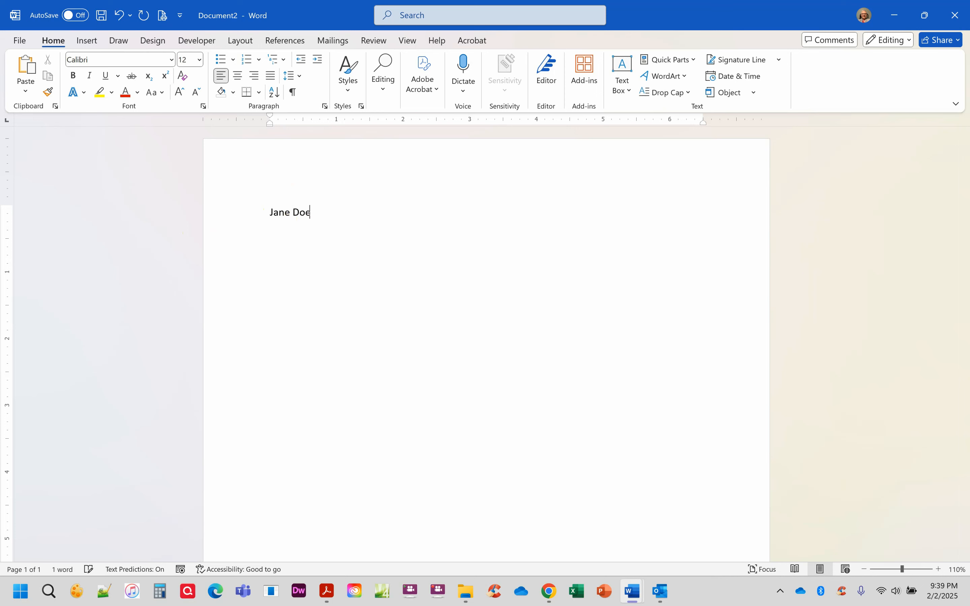
pyautogui.press('Return')
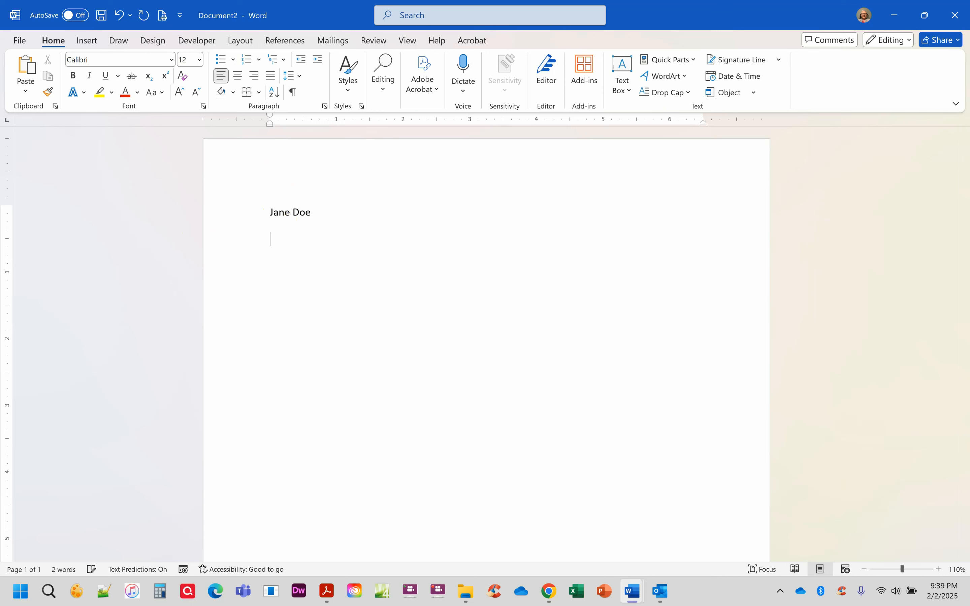
pyautogui.press('Return')
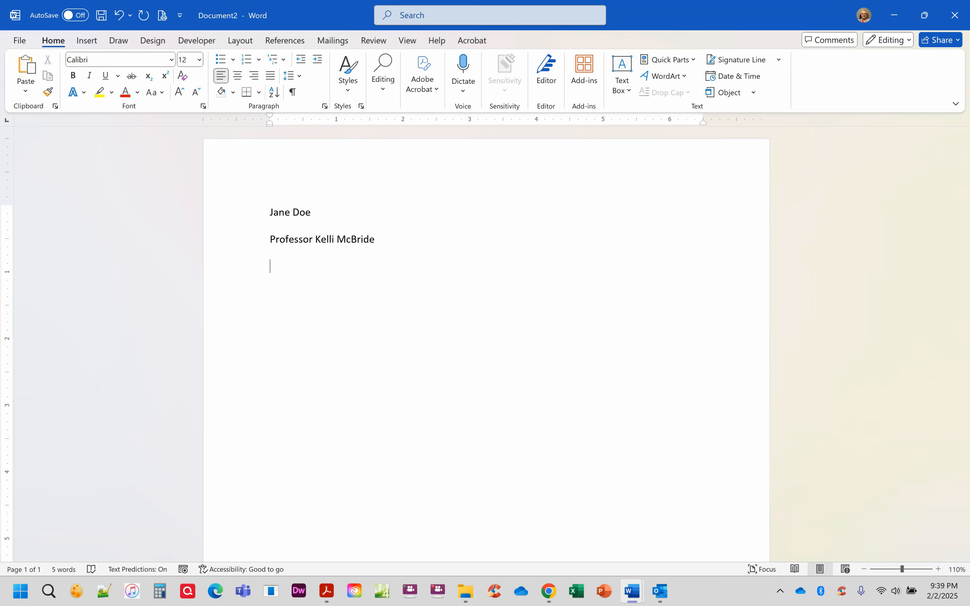
pyautogui.write('ENG')
pyautogui.write('1213.01')
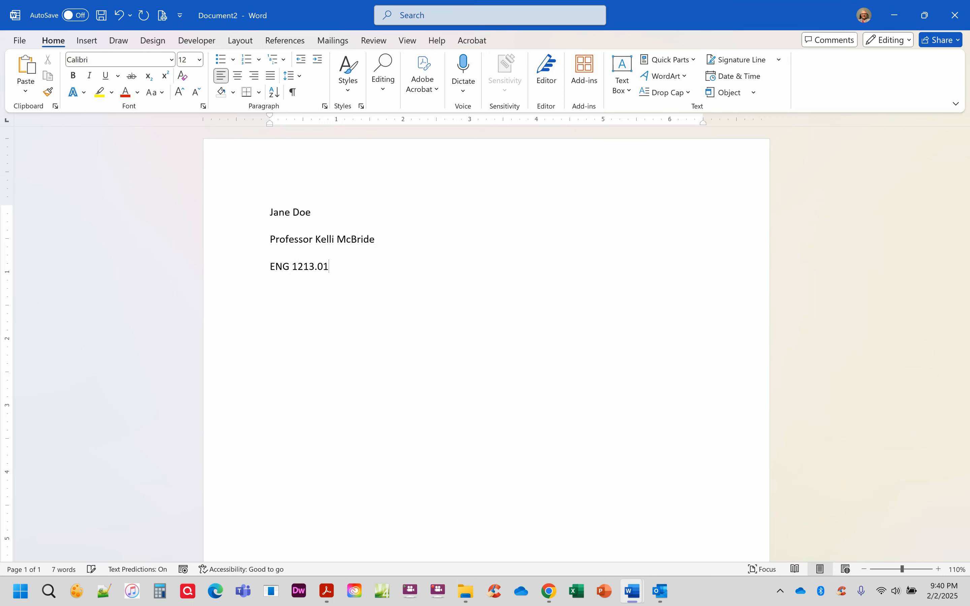
pyautogui.click(549, 591)
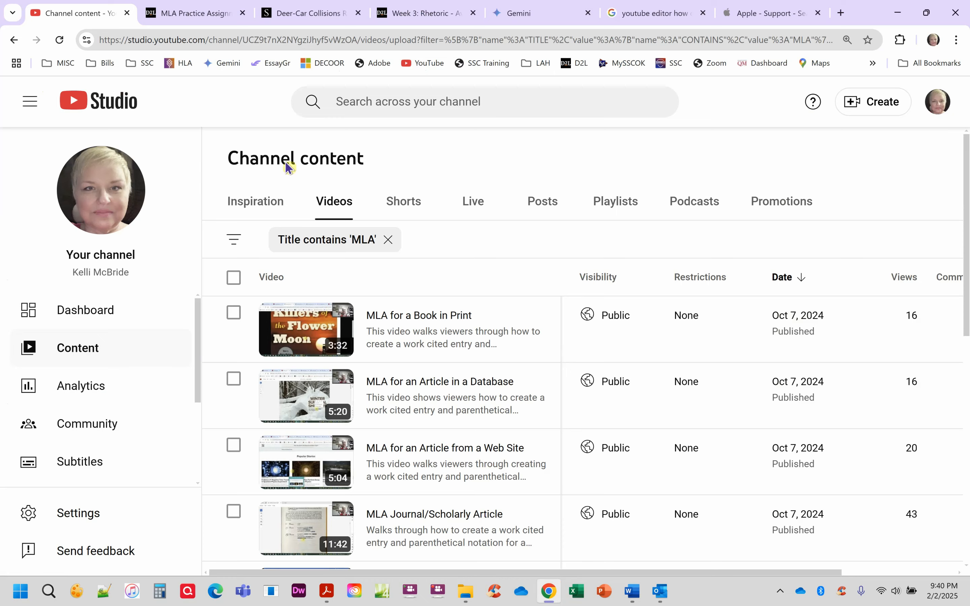
# Step: Review the MLA Practice Assignment, Smithsonian article and Week 3 tabs, then return to Document2 in Word
pyautogui.click(164, 14)
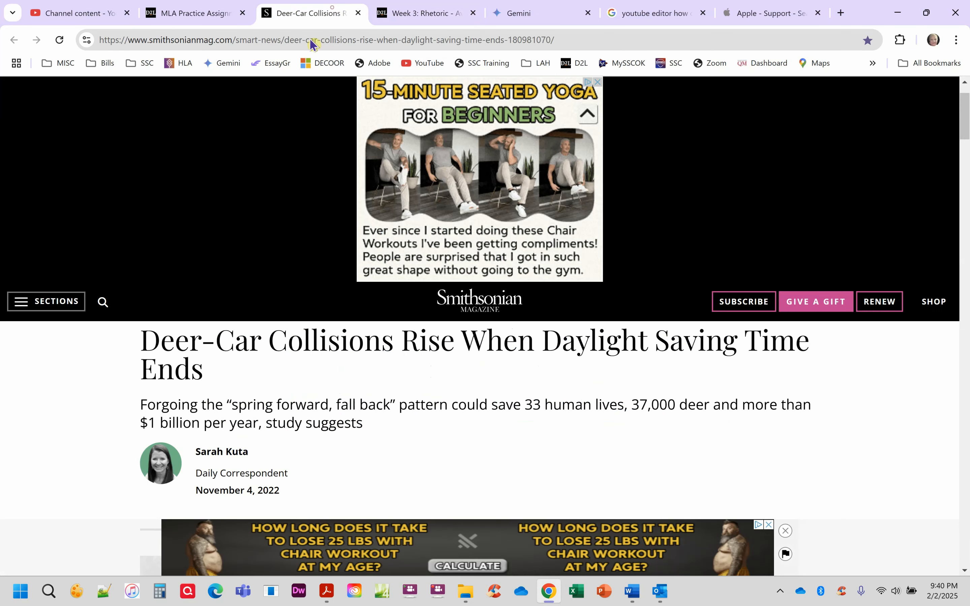
pyautogui.click(321, 13)
pyautogui.click(417, 13)
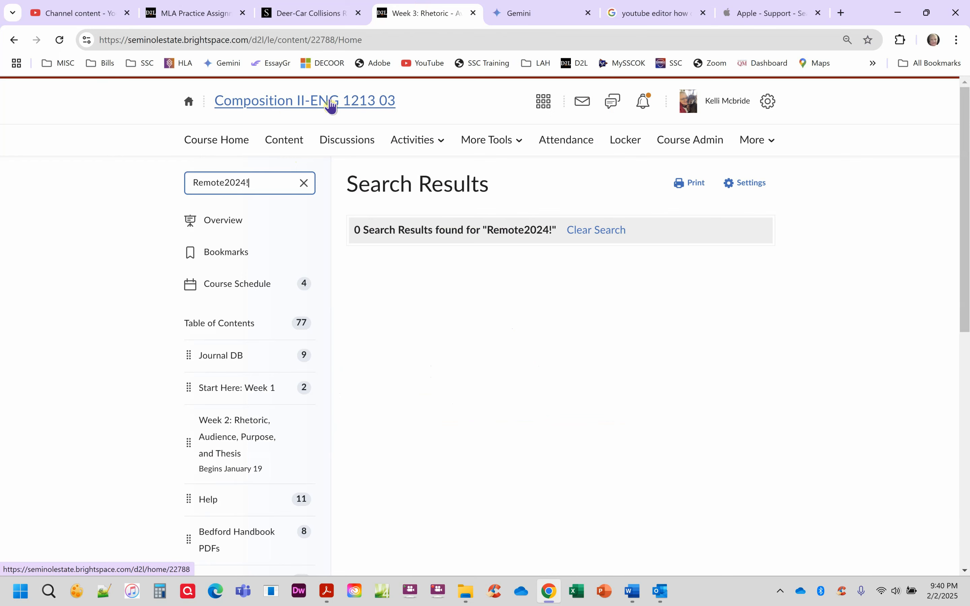
pyautogui.click(632, 592)
pyautogui.click(820, 530)
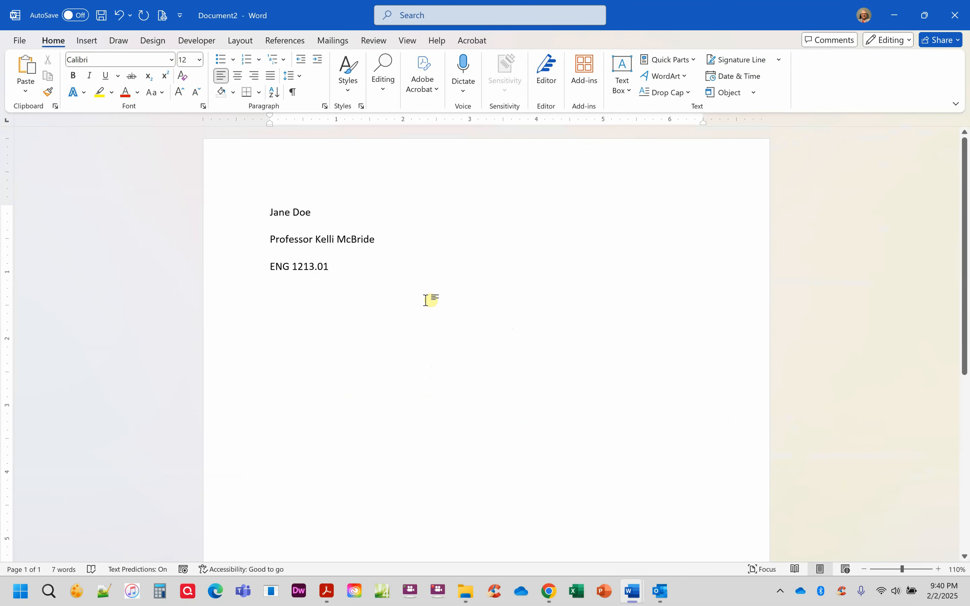
# Step: Add the date line 9 Feb. 2025 below the heading
pyautogui.press('Return')
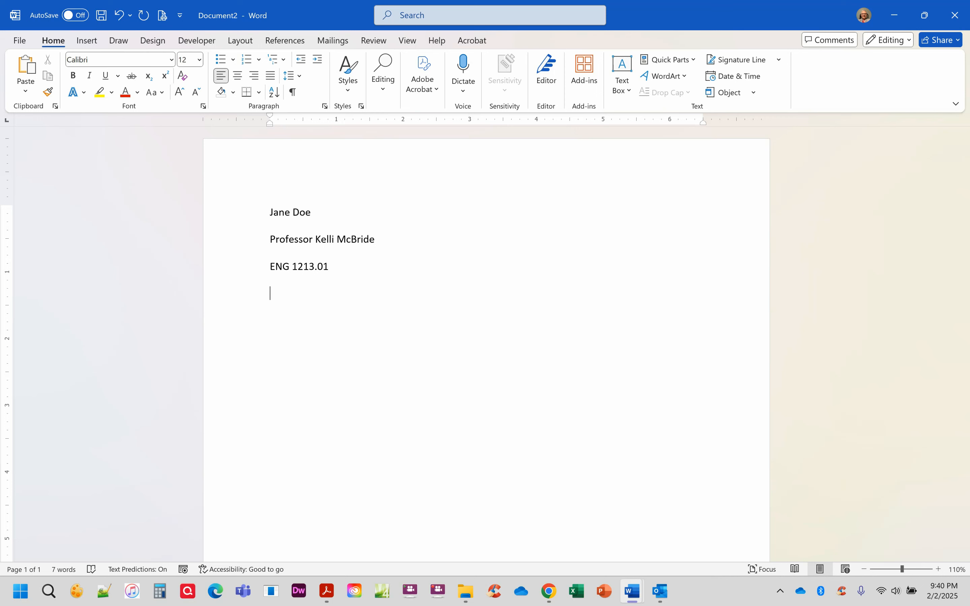
pyautogui.write('9')
pyautogui.press('BackSpace')
pyautogui.write('9 Feb. 2025')
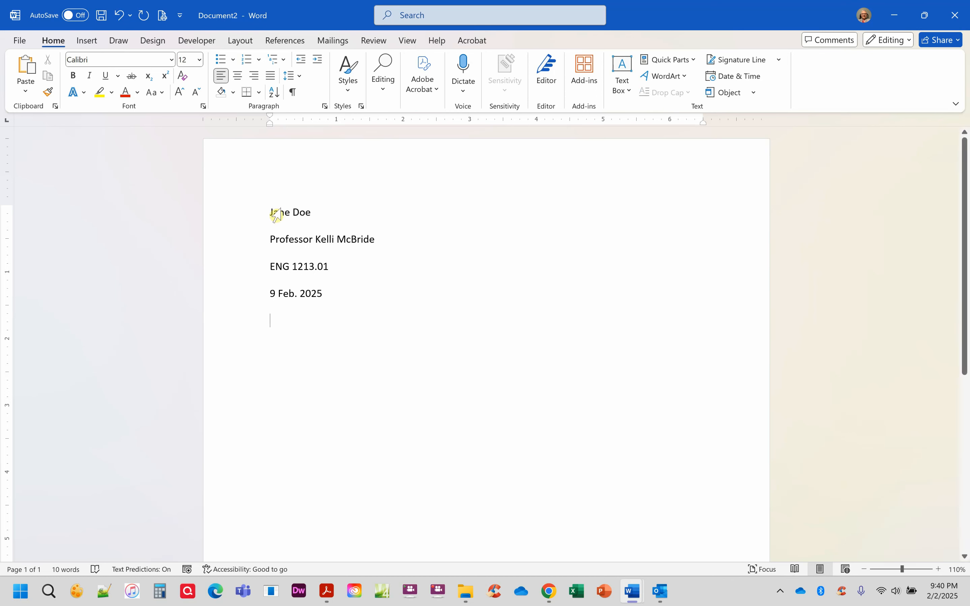
# Step: Add a centred 'Title of Document' line and left-align the line after it
pyautogui.click(238, 76)
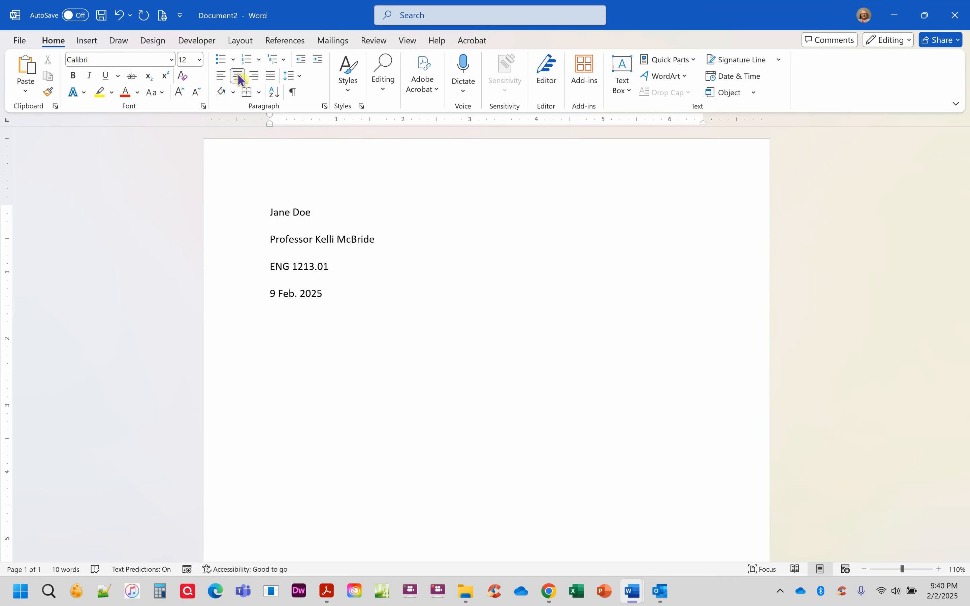
pyautogui.write('Title of Document')
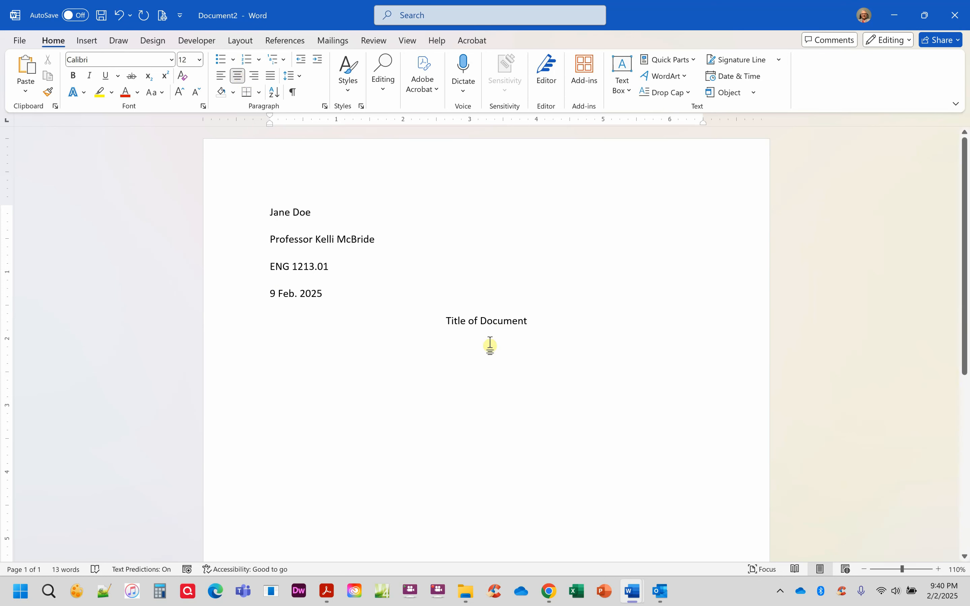
pyautogui.press('Return')
pyautogui.click(217, 77)
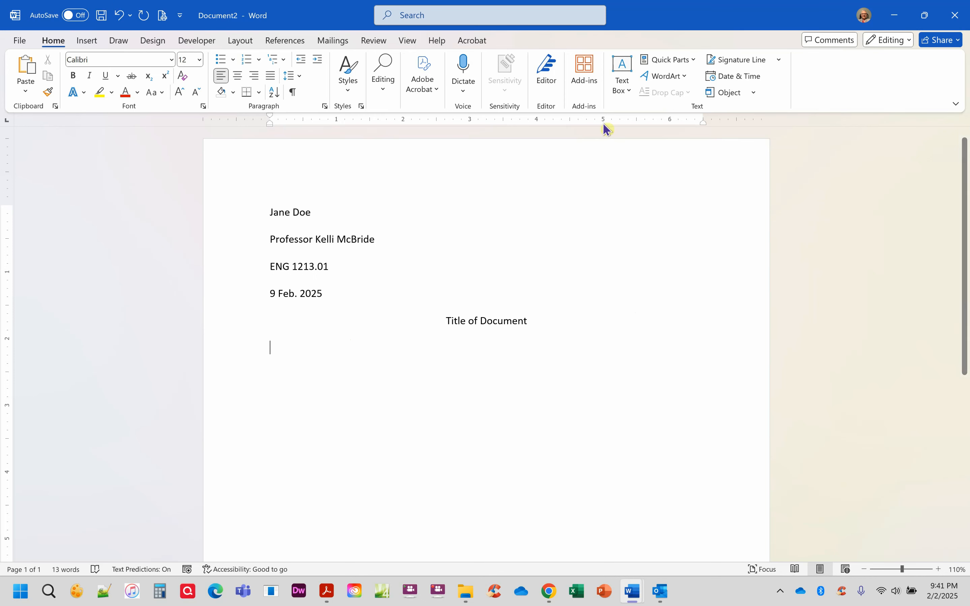
pyautogui.doubleClick(660, 169)
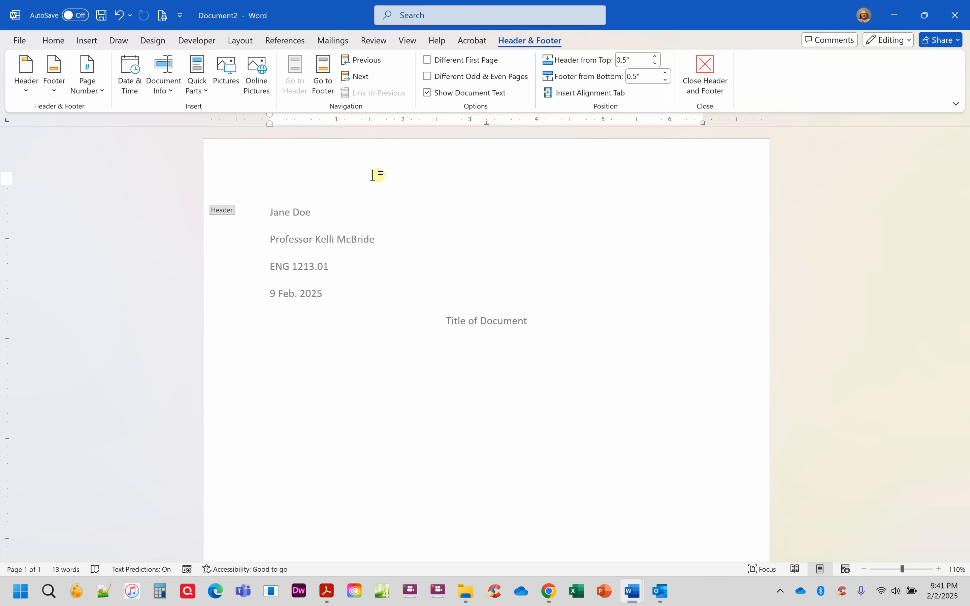
pyautogui.doubleClick(521, 231)
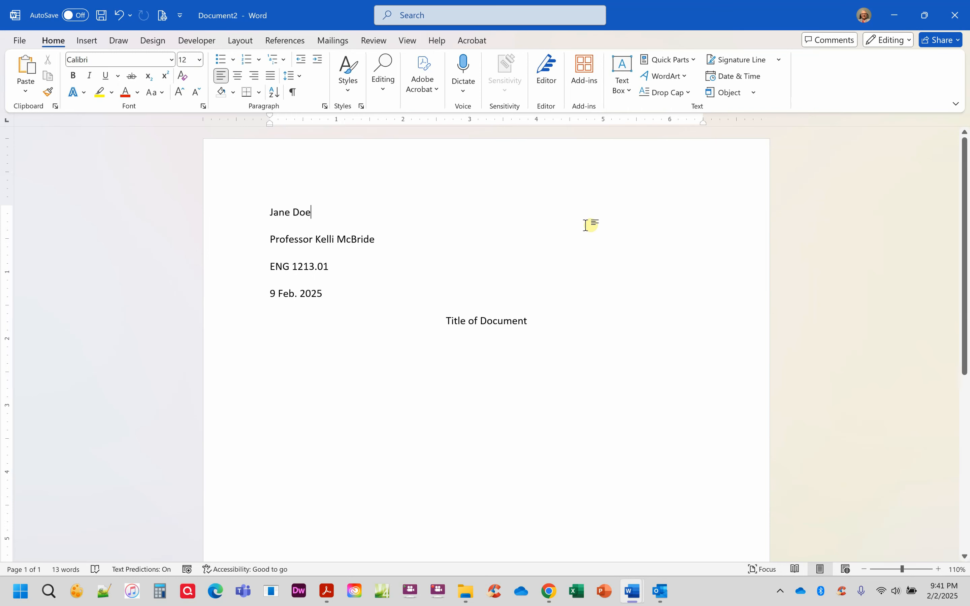
pyautogui.click(436, 40)
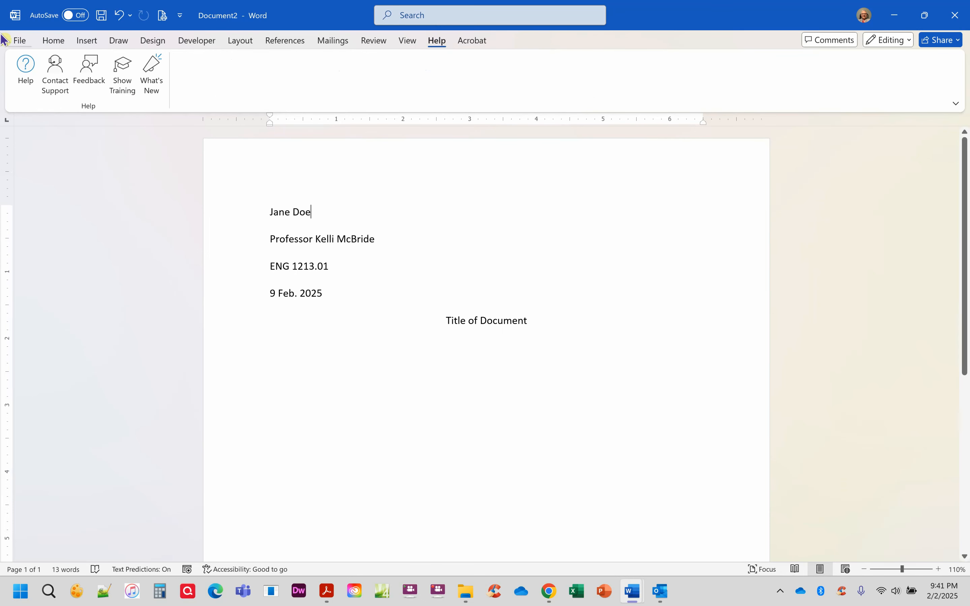
pyautogui.click(26, 66)
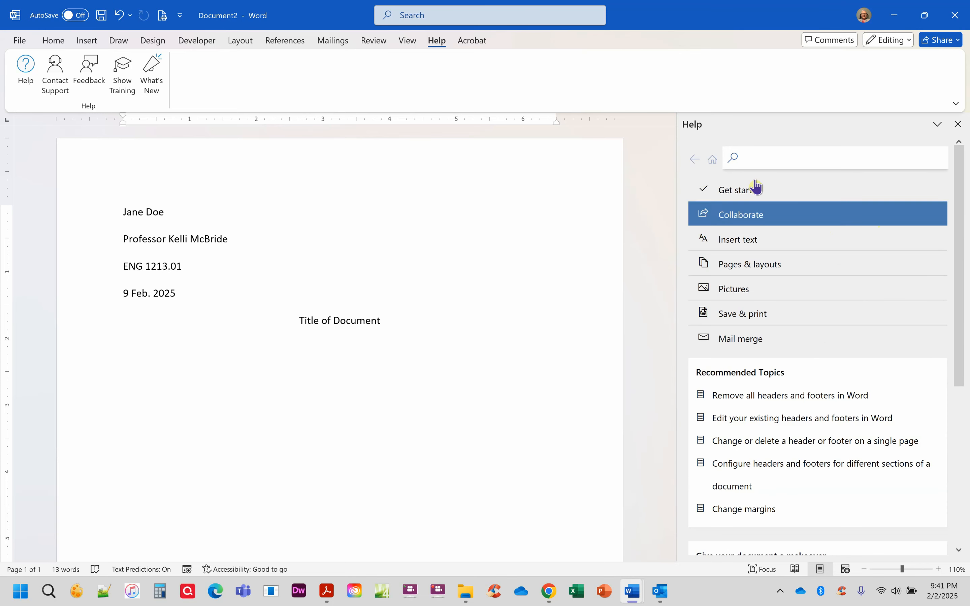
pyautogui.write('page ')
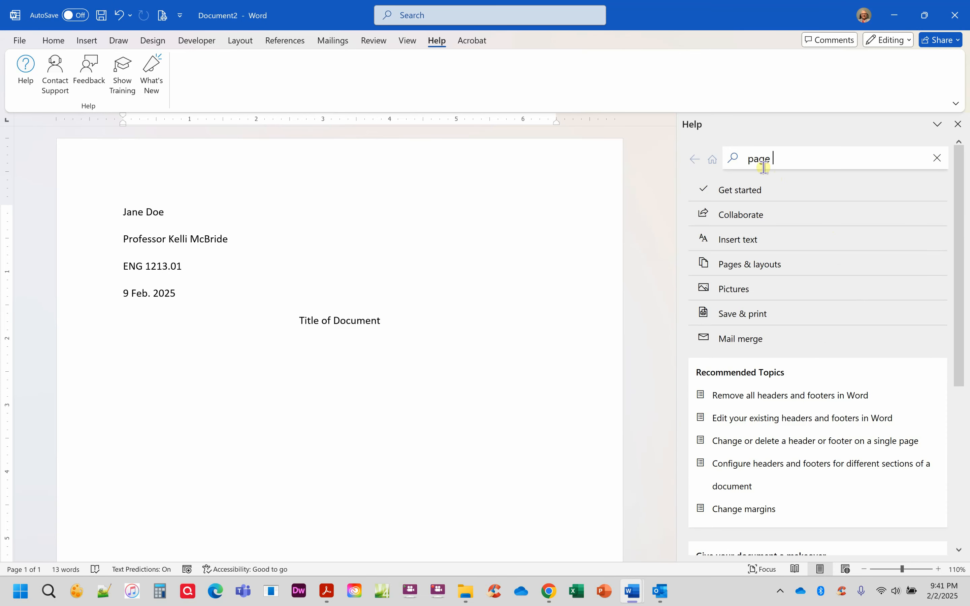
pyautogui.write('number')
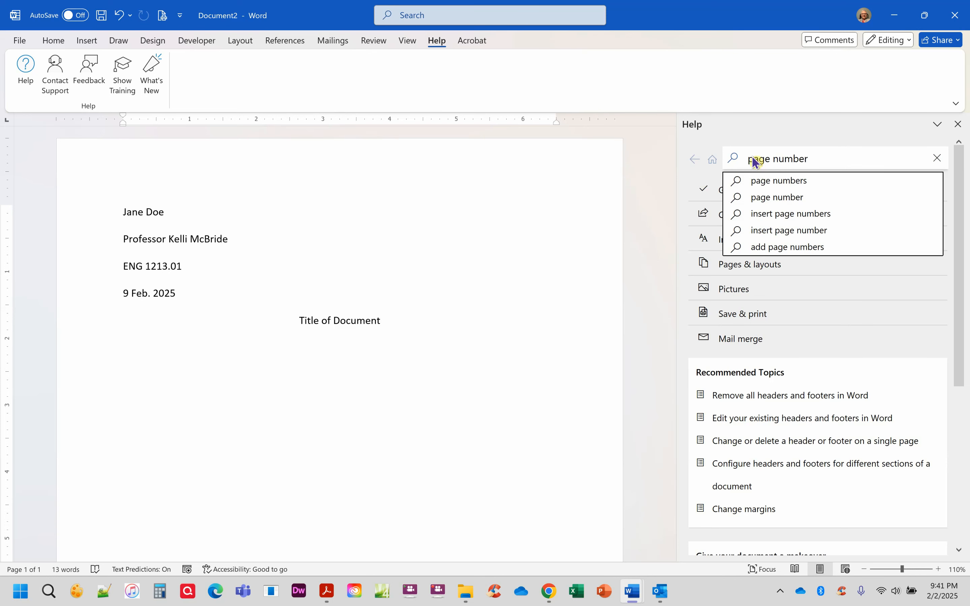
pyautogui.click(942, 354)
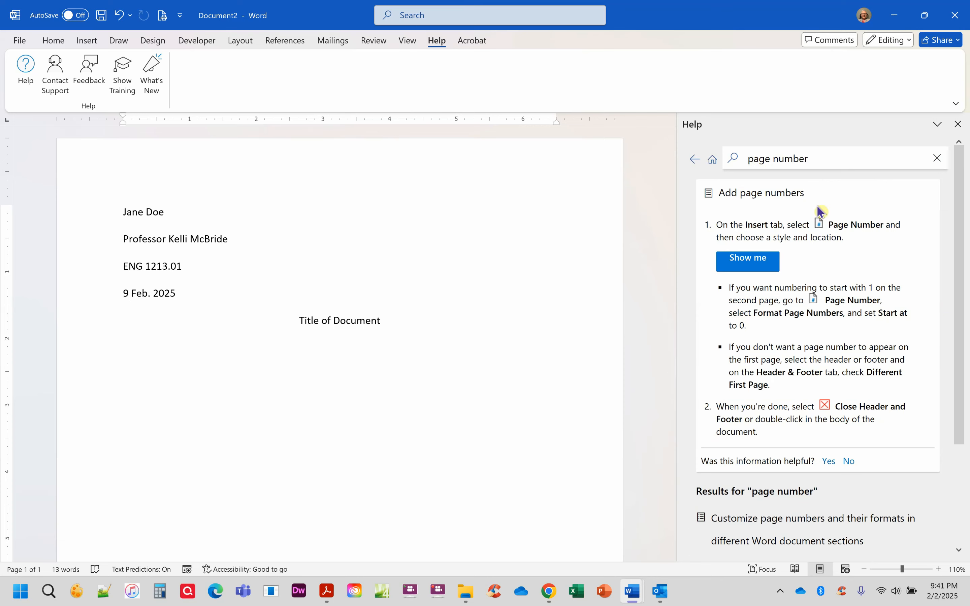
pyautogui.click(957, 125)
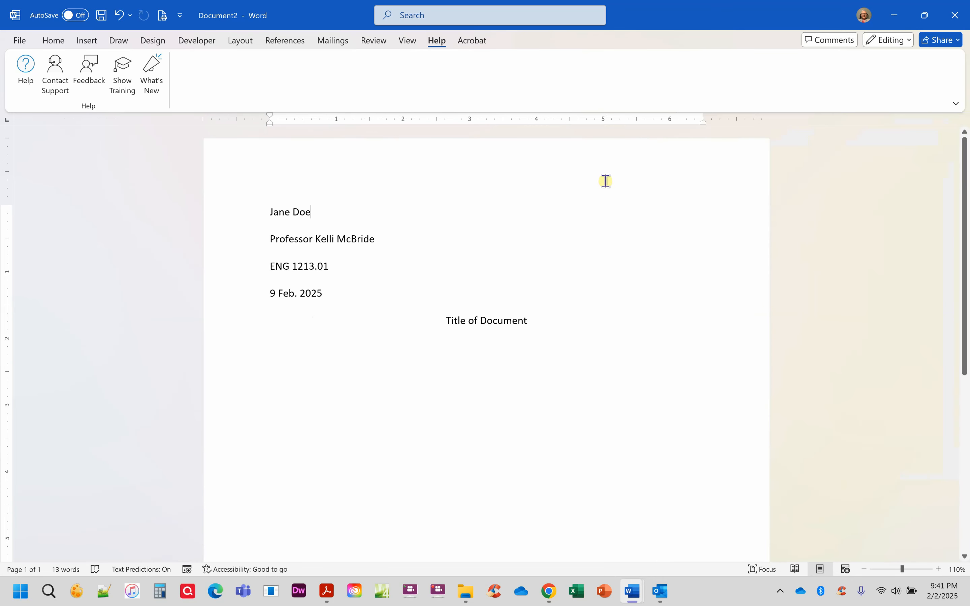
# Step: Insert a Plain Number 3 page number at top right, preceded by the student's surname, then resume body editing
pyautogui.doubleClick(657, 167)
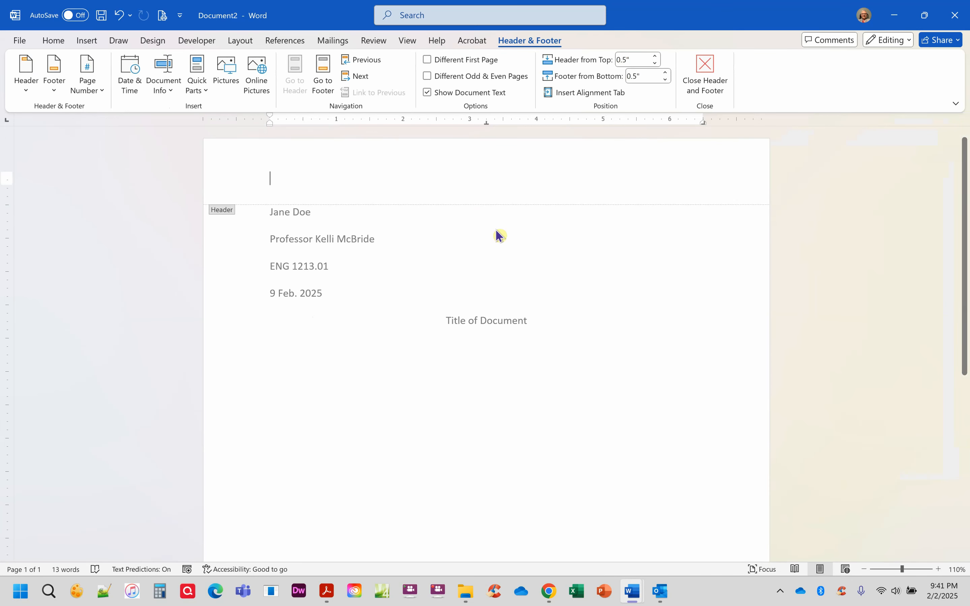
pyautogui.click(88, 78)
pyautogui.moveTo(88, 113)
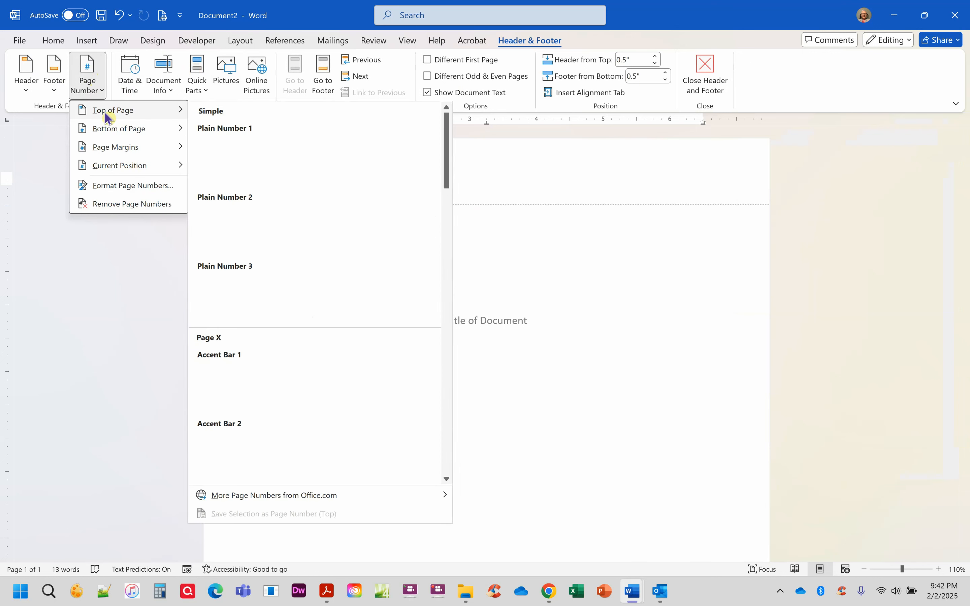
pyautogui.click(269, 297)
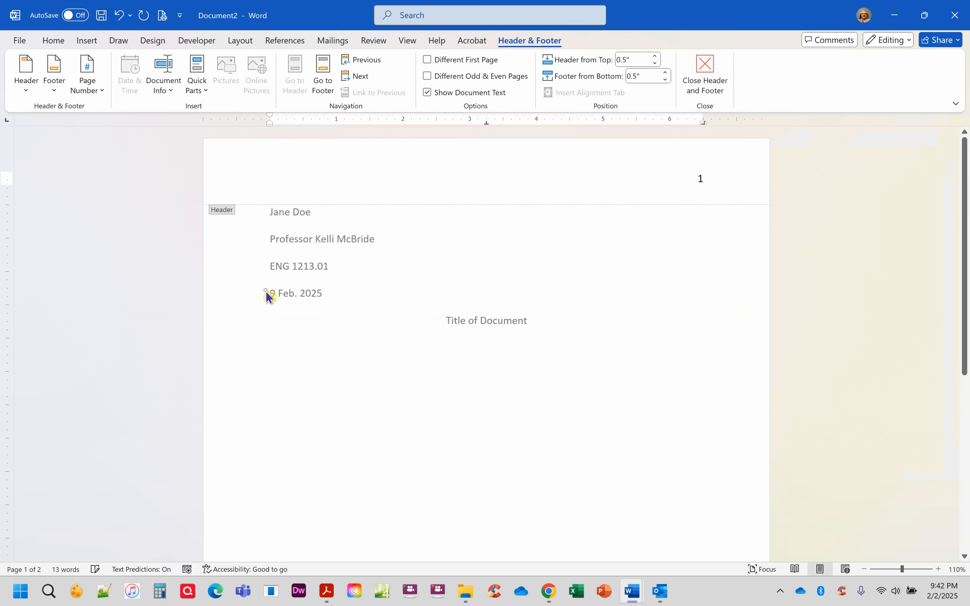
pyautogui.write('Doe')
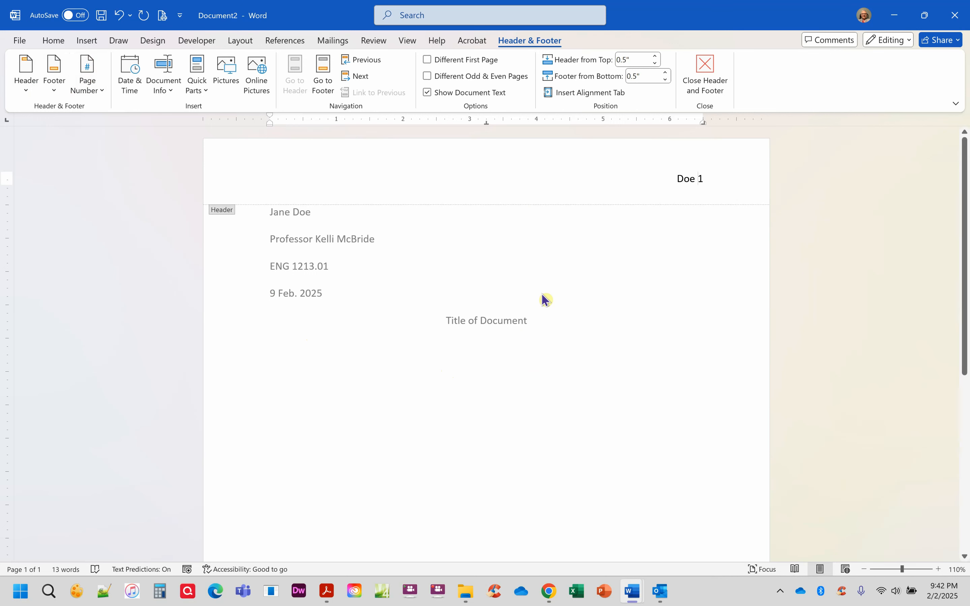
pyautogui.doubleClick(555, 321)
pyautogui.click(484, 348)
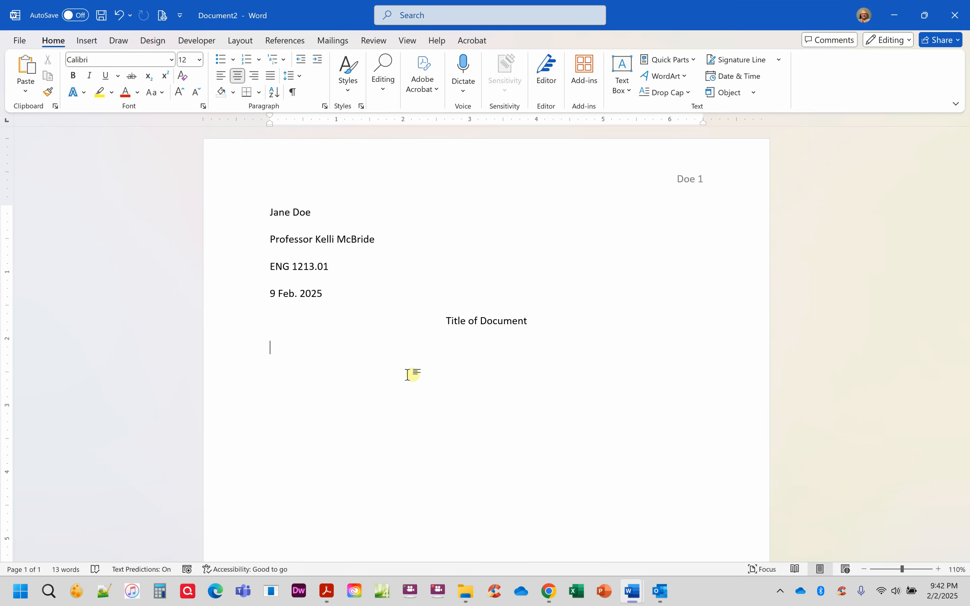
# Step: Left-align the line below the title and insert a page break to start page 2
pyautogui.hotkey('ctrl', 'z')
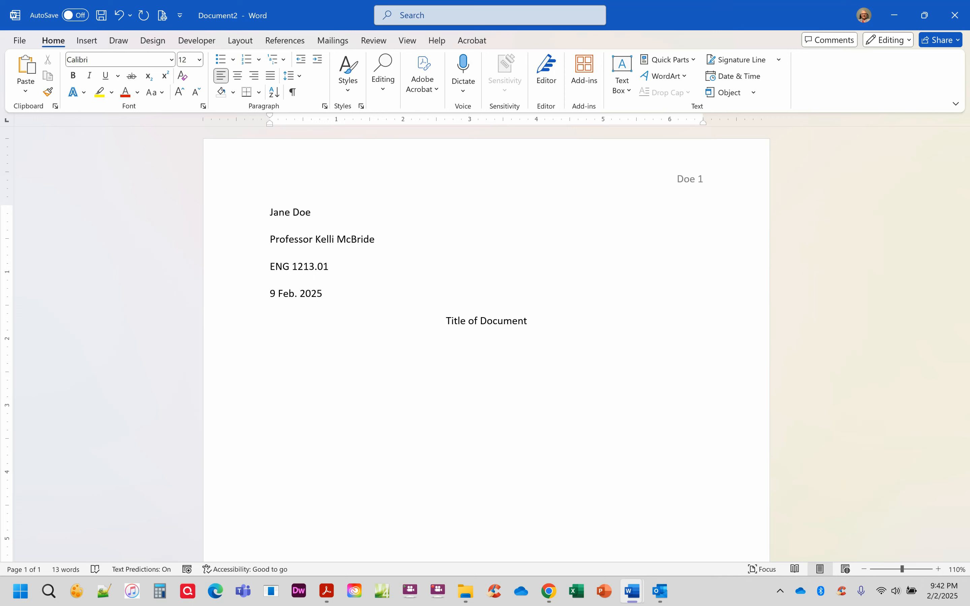
pyautogui.press('Return')
pyautogui.hotkey('ctrl', 'Return')
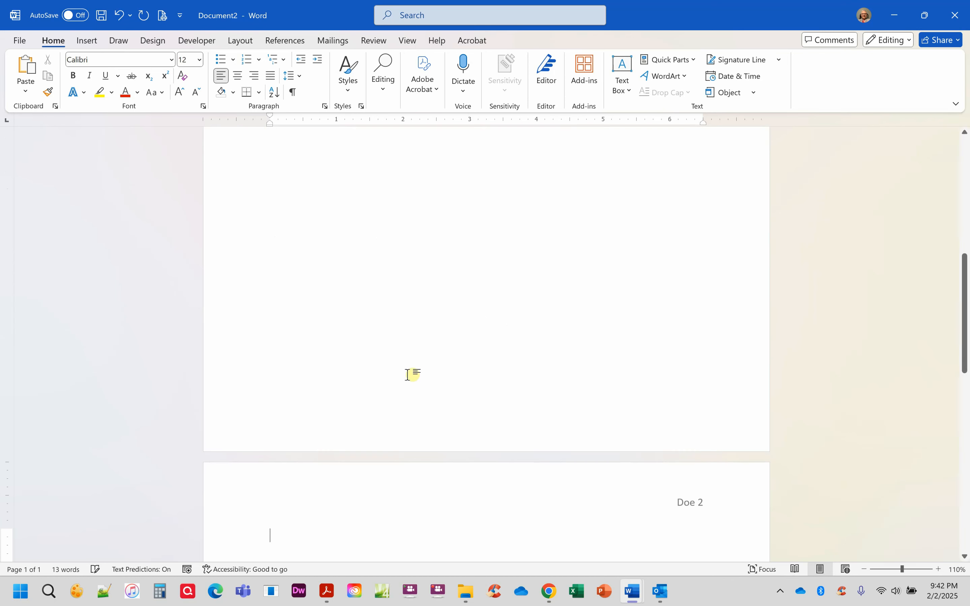
pyautogui.scroll(-3, 459, 371)
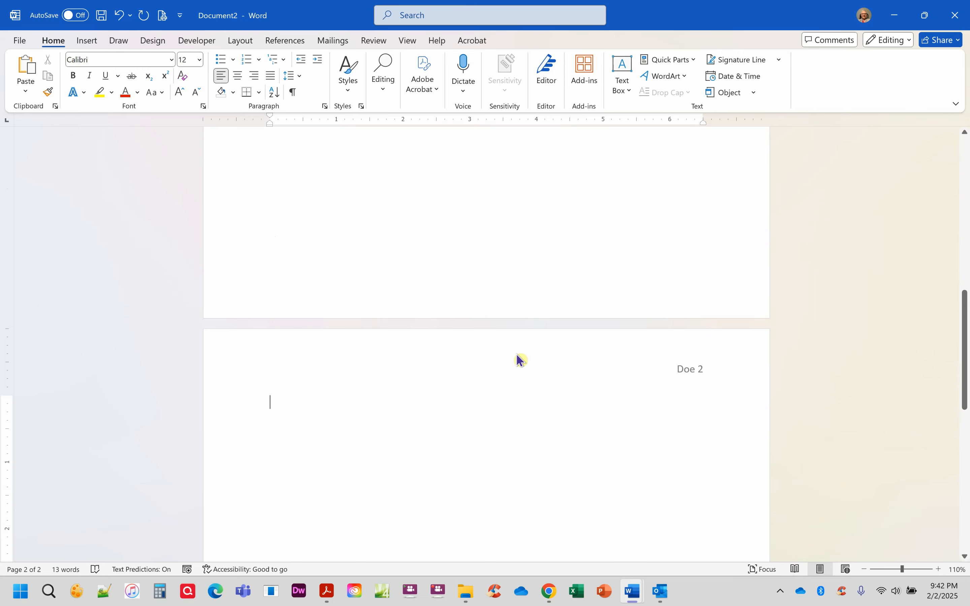
# Step: Type a centred 'Works Cited' heading and left-align the line below it
pyautogui.click(238, 78)
pyautogui.write('Works Cited')
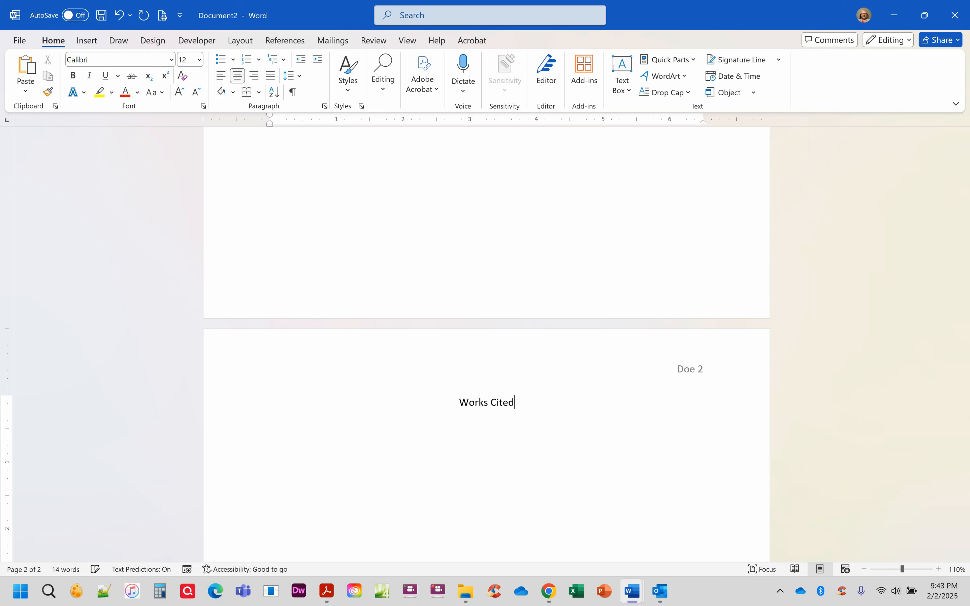
pyautogui.press('Return')
pyautogui.click(221, 76)
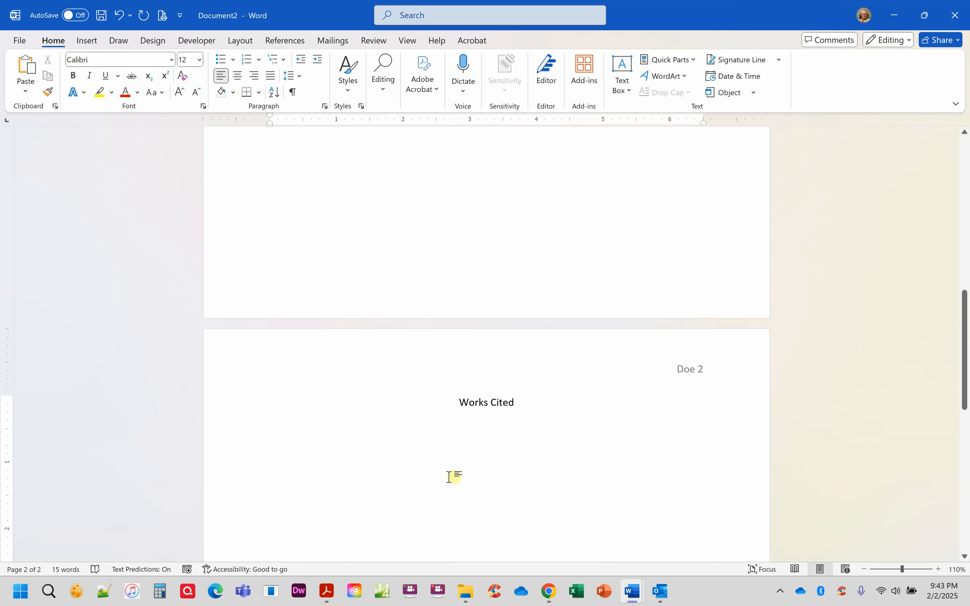
# Step: Give the line below Works Cited a 0.5-inch hanging indent
pyautogui.click(299, 76)
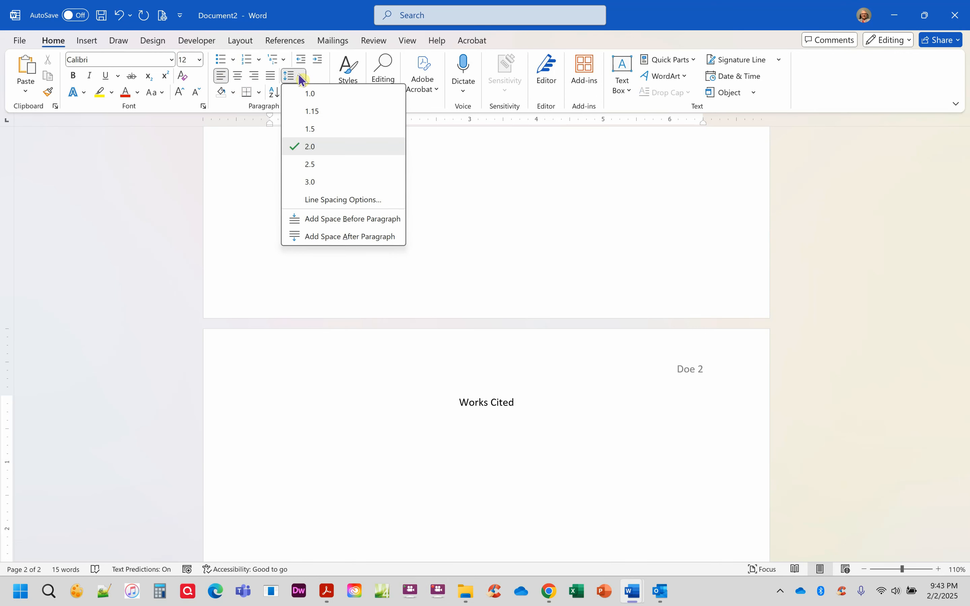
pyautogui.click(366, 200)
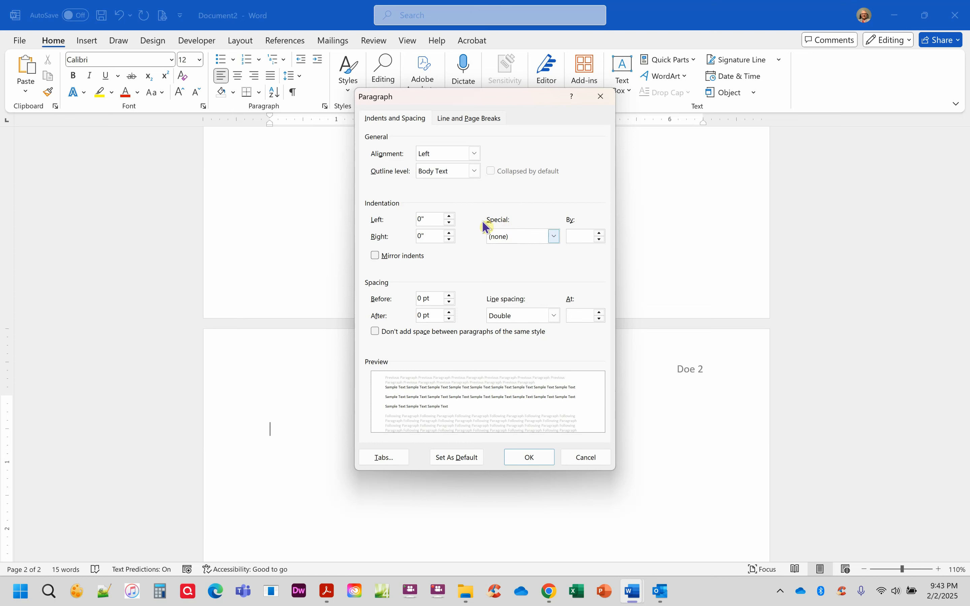
pyautogui.click(555, 236)
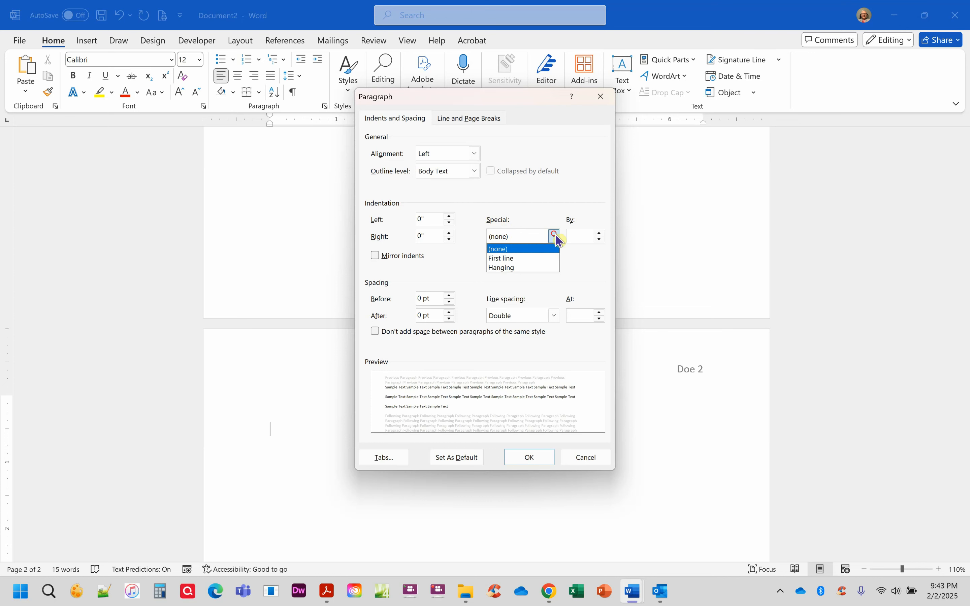
pyautogui.click(519, 267)
pyautogui.click(535, 458)
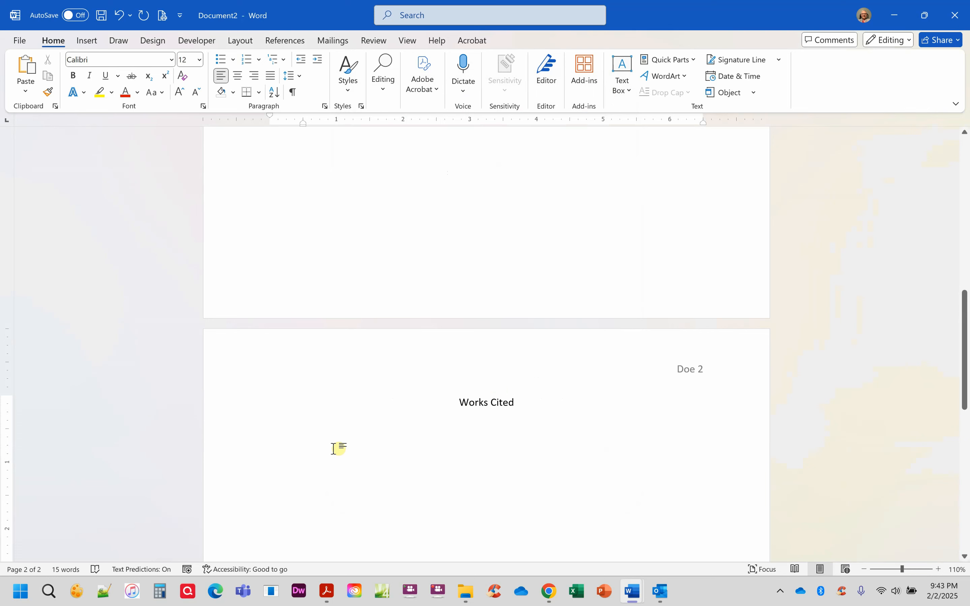
# Step: Paste a sample citation to test the indent, then delete it
pyautogui.write('Author name. "Title of Article." Title of Journal, vol, no, year, pp. 12-24.')
pyautogui.moveTo(636, 429); pyautogui.dragTo(134, 470)
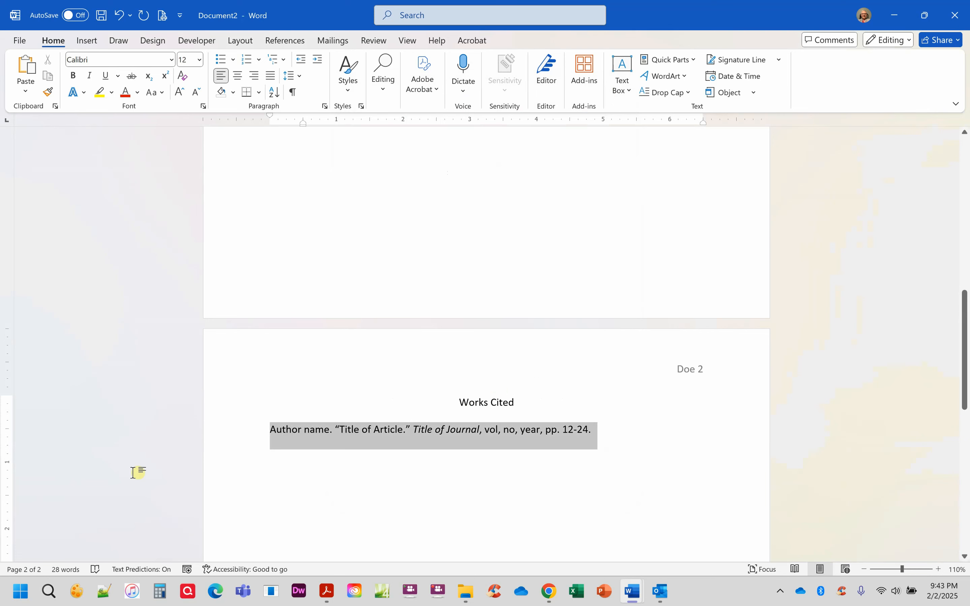
pyautogui.press('Delete')
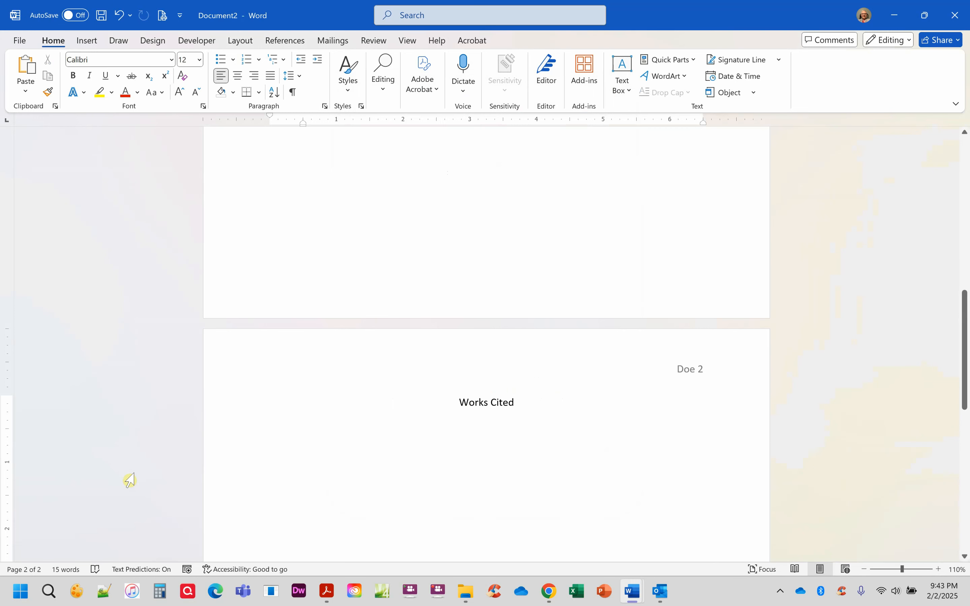
pyautogui.scroll(10, 373, 440)
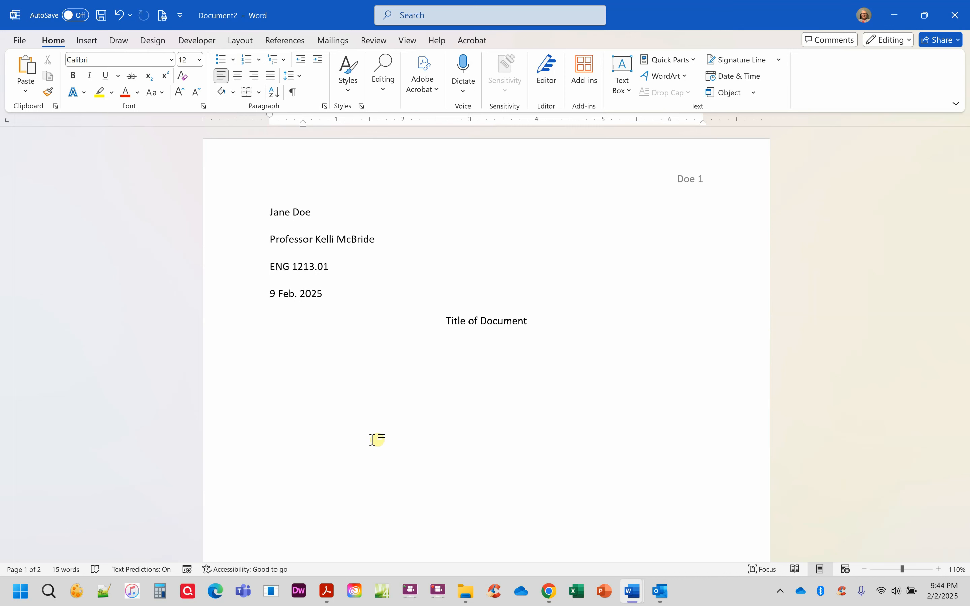
# Step: Open File > Save As and show the file type list, set to Word Document (*.docx)
pyautogui.click(21, 40)
pyautogui.click(29, 241)
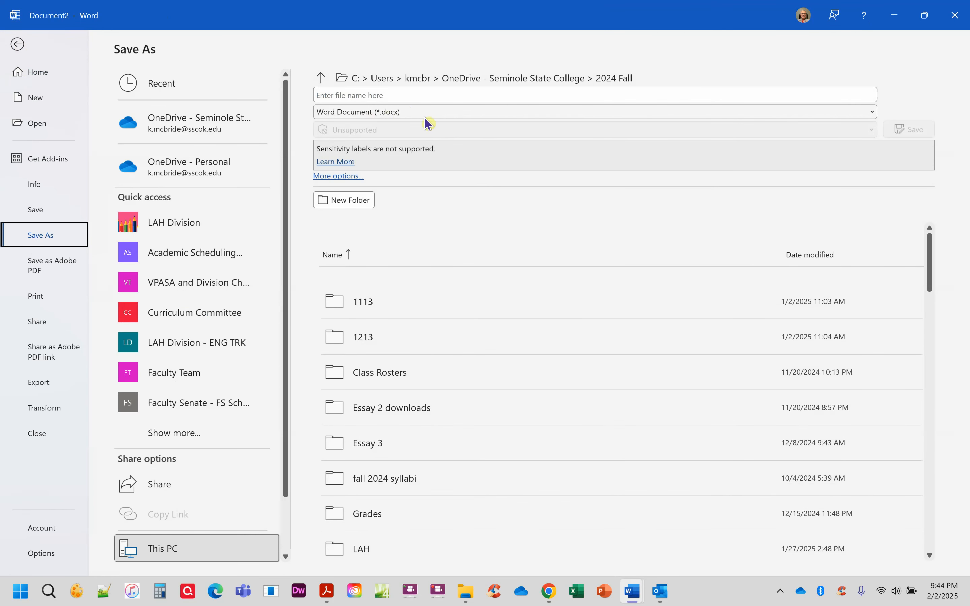
pyautogui.click(401, 116)
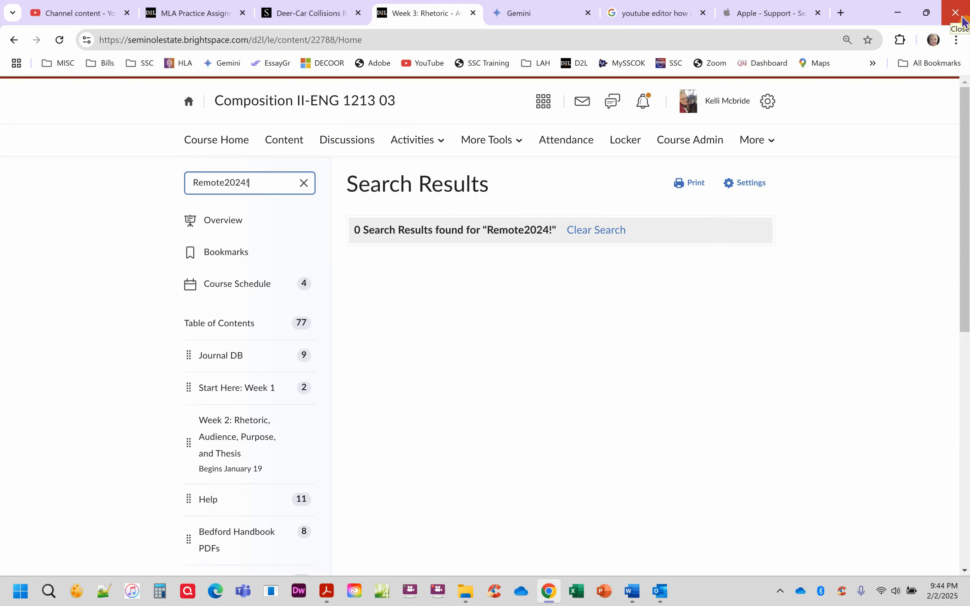